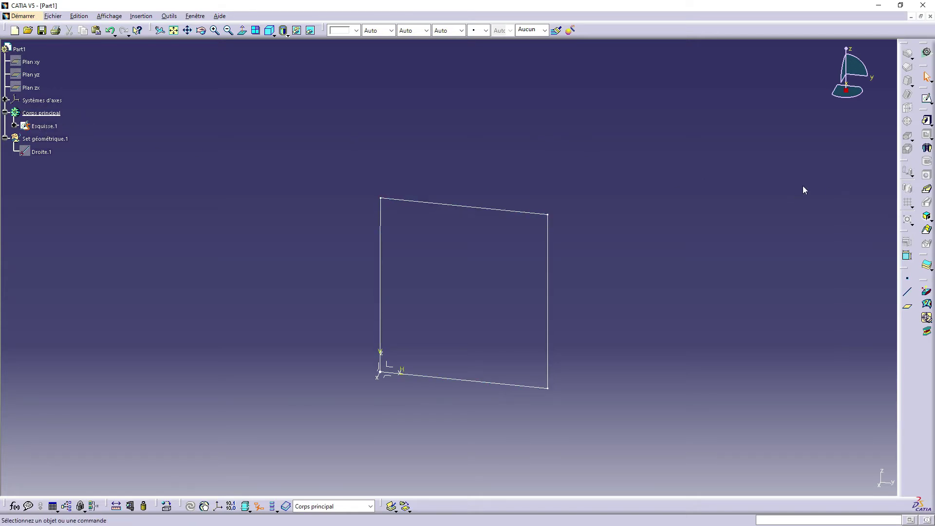
Step: Extrude the square sketch Esquisse.1 using the dimension (Cote) limit type with a length of 1 in
left_click(925, 122)
left_click_drag(676, 236, 627, 194)
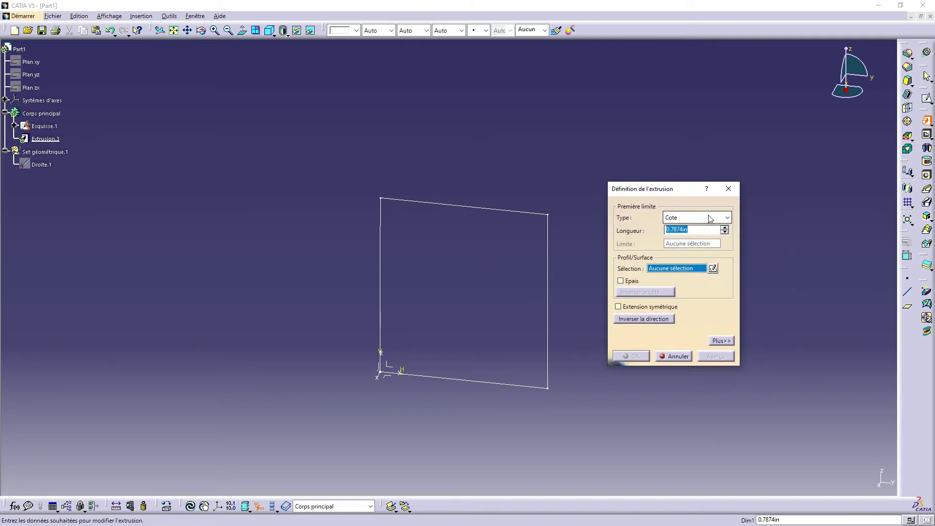
left_click(727, 218)
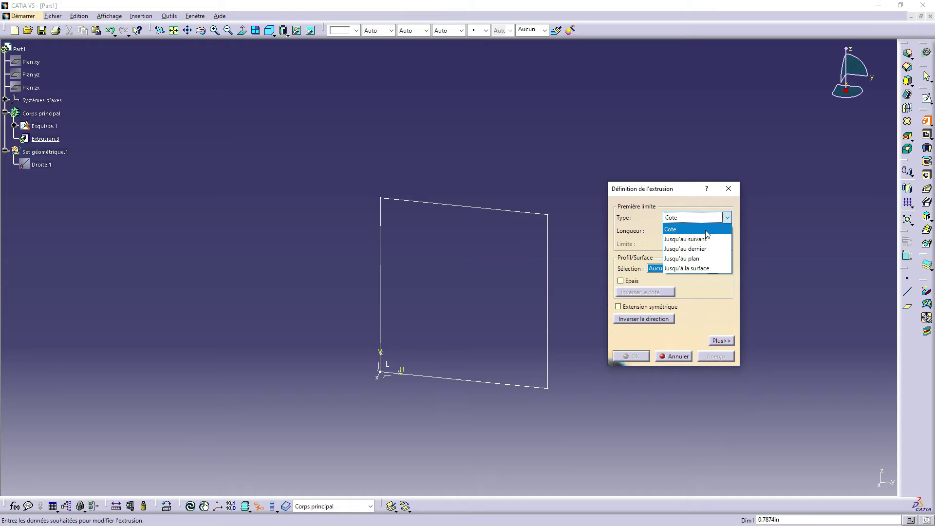
left_click(707, 231)
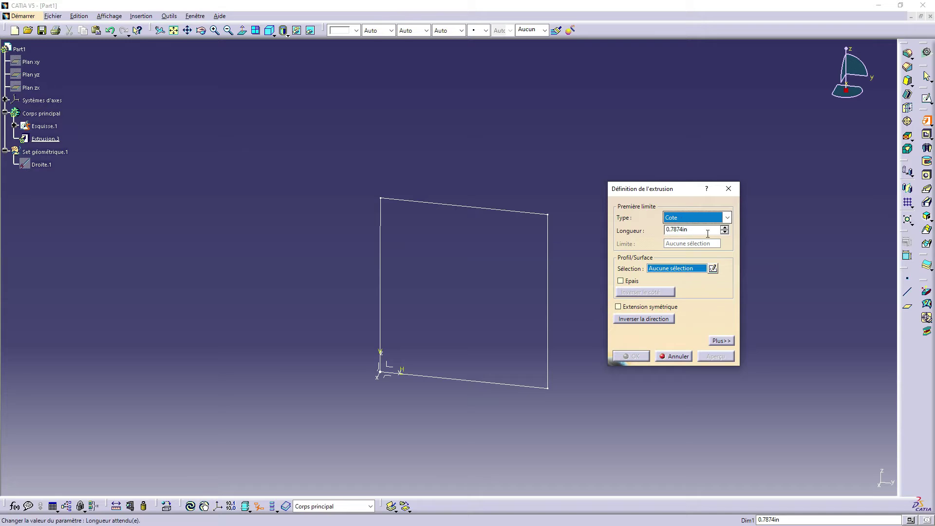
key("Tab")
type("1")
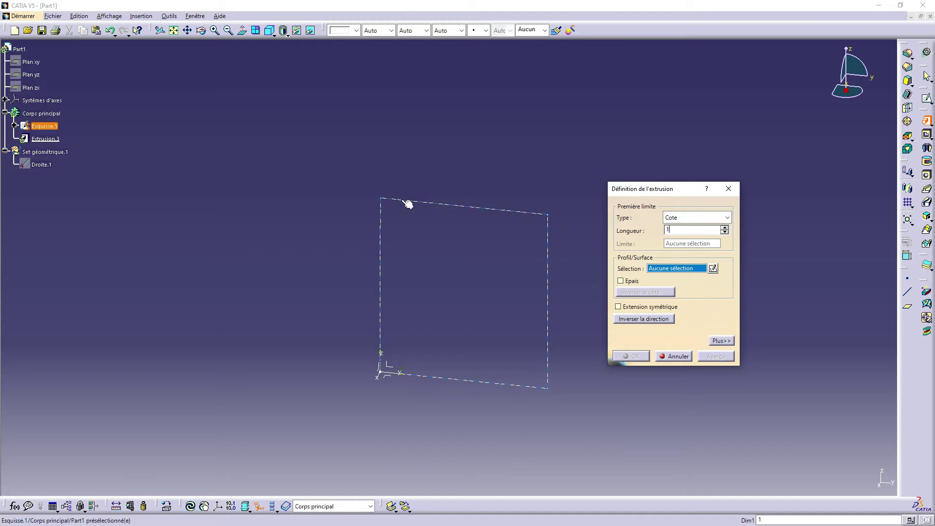
left_click(381, 285)
middle_click_drag(523, 324, 492, 413)
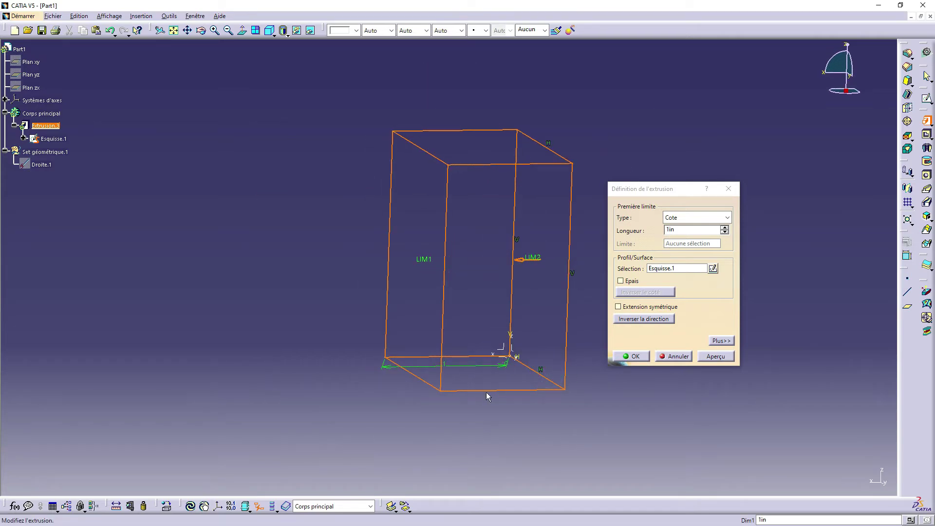
Step: Reverse the extrusion direction and switch it back to the original side
middle_click_drag(414, 305, 498, 317)
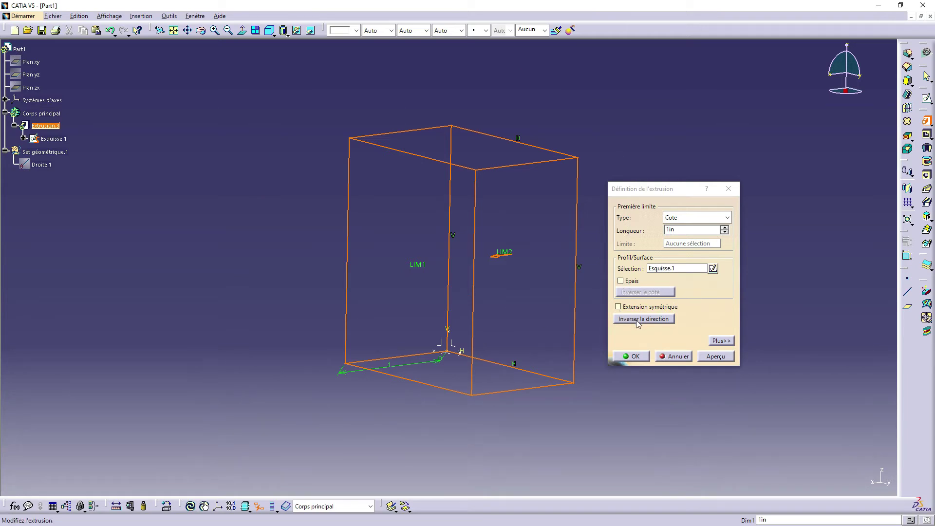
middle_click_drag(469, 292, 533, 278)
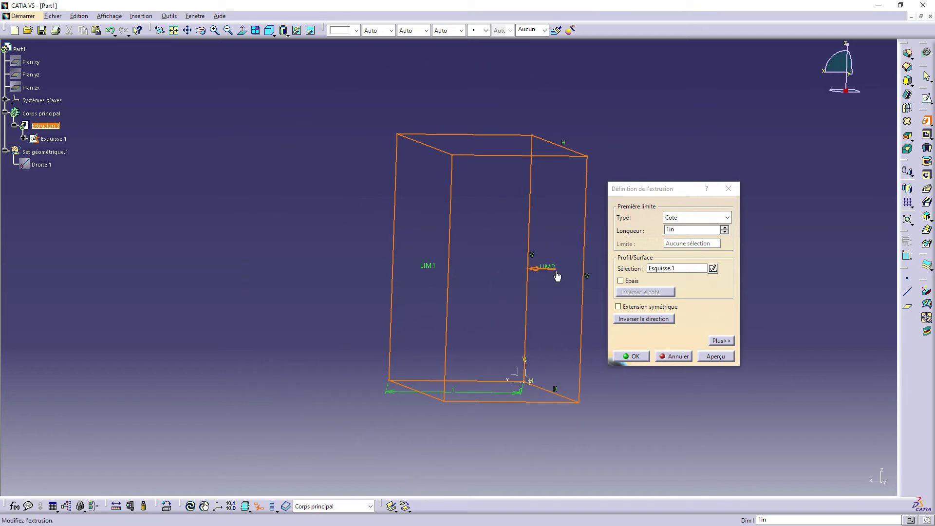
left_click(638, 319)
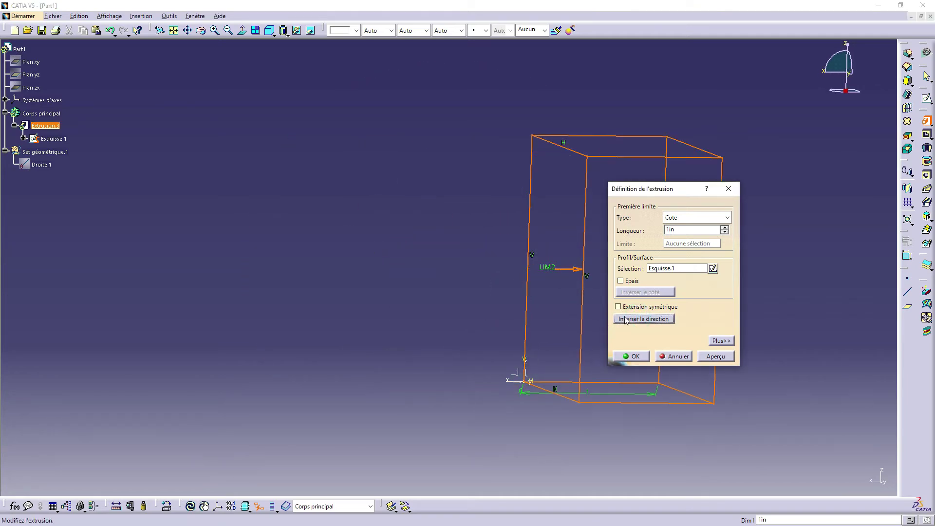
left_click(629, 317)
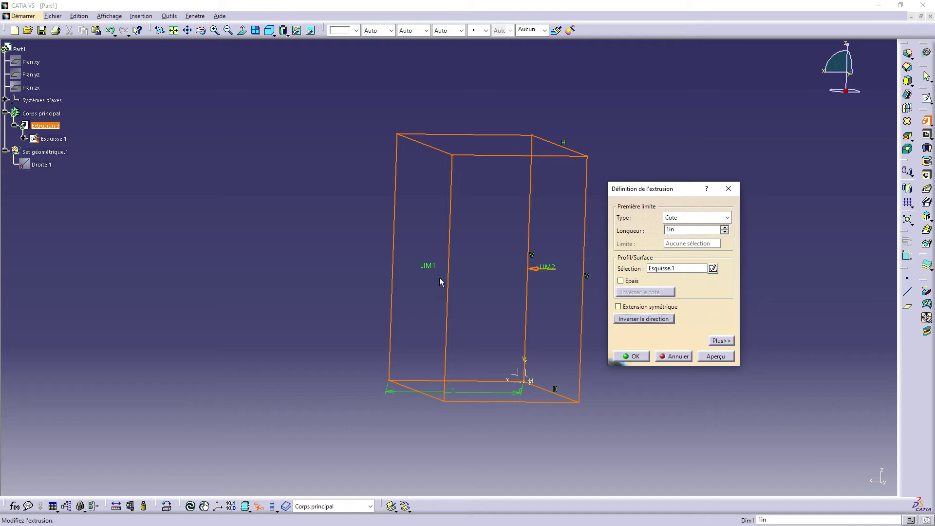
Step: Enable symmetric extension for the extrusion and create the solid
left_click(619, 307)
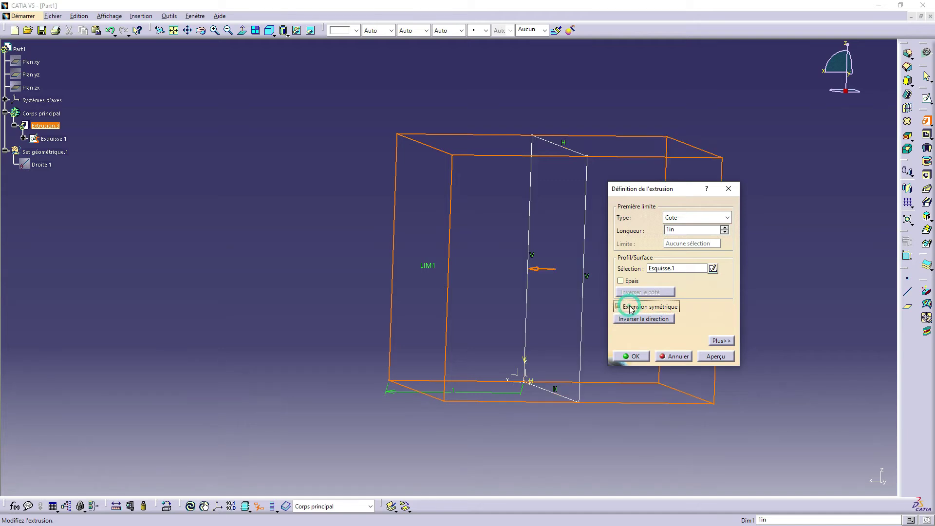
middle_click_drag(542, 310, 363, 295)
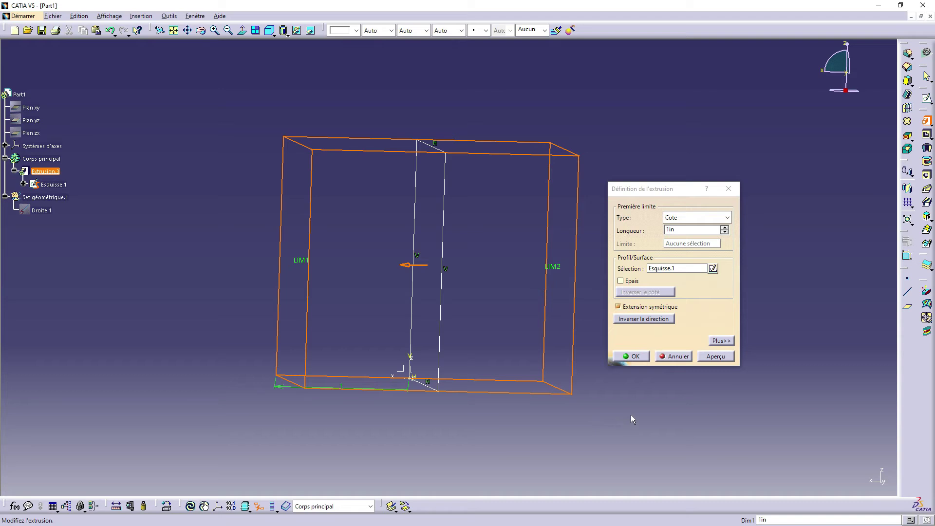
left_click(635, 355)
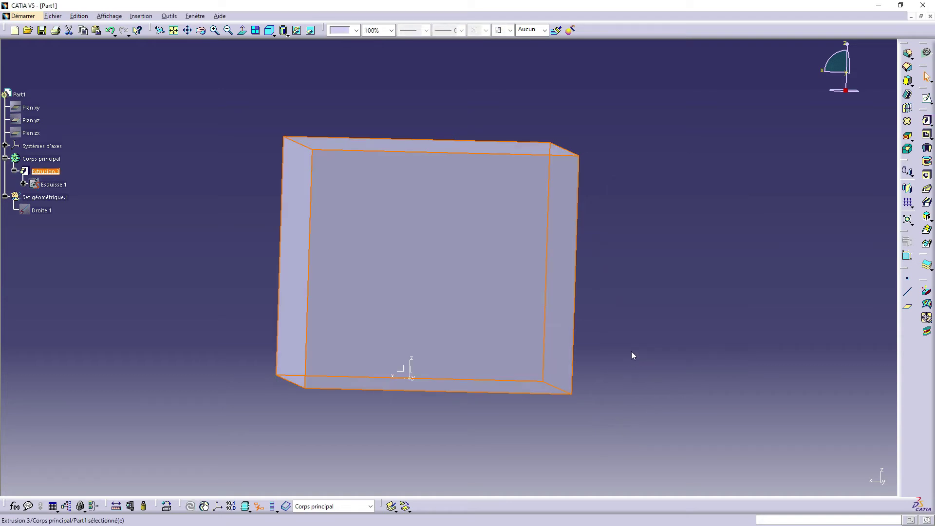
middle_click_drag(446, 297, 531, 303)
left_click(686, 333)
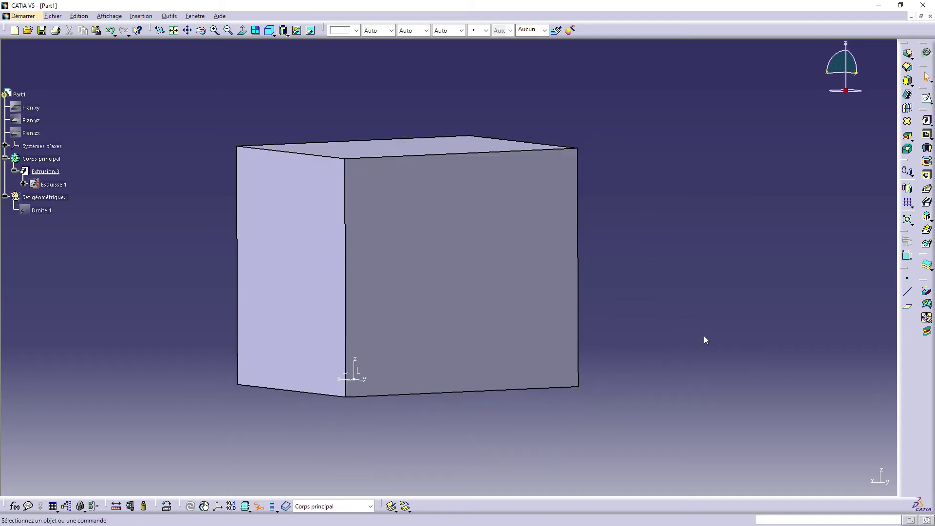
Step: Reopen the extrusion's definition with its extended options and turn off symmetric extension
middle_click_drag(442, 252, 317, 307)
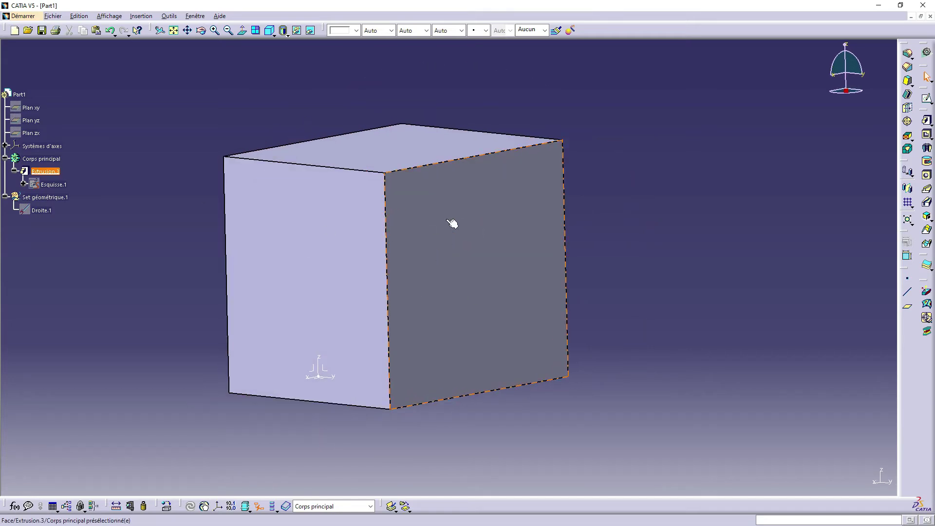
left_click(46, 171)
double_click(45, 171)
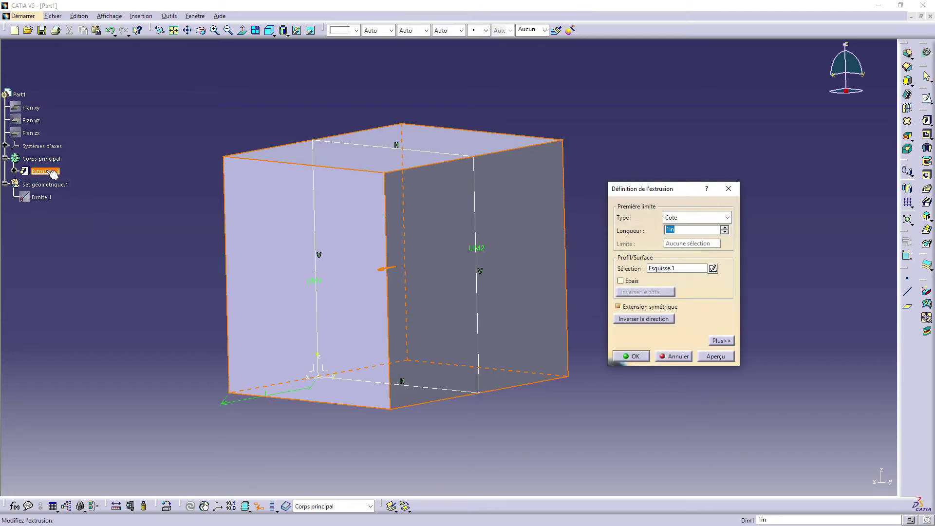
middle_click_drag(309, 290, 341, 321)
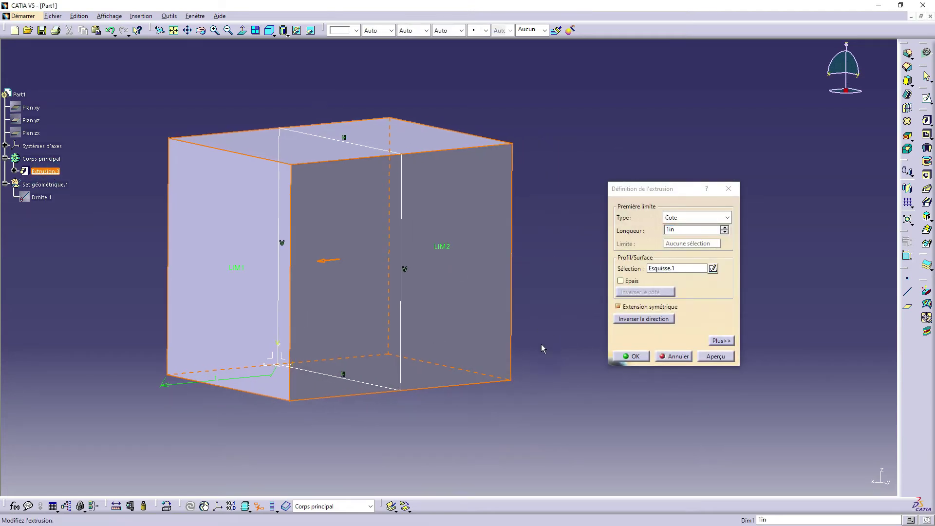
left_click(719, 341)
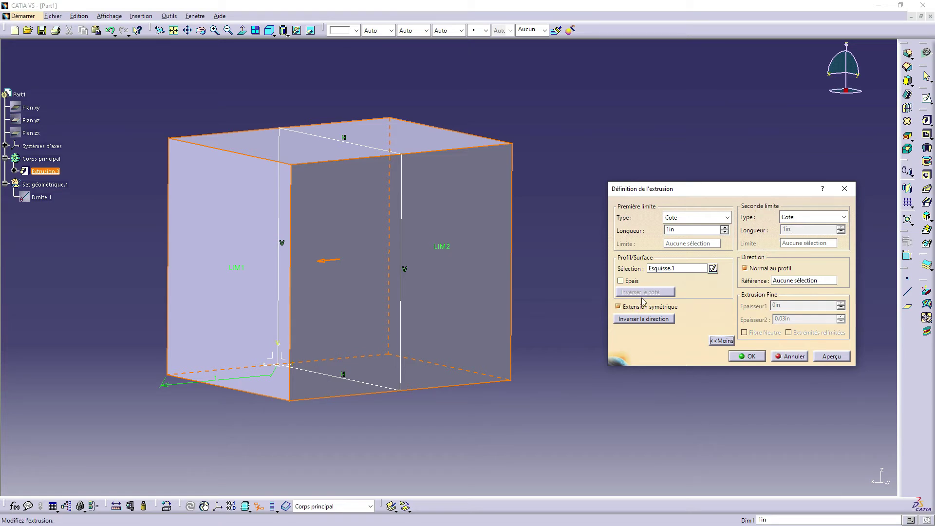
left_click(619, 307)
double_click(810, 228)
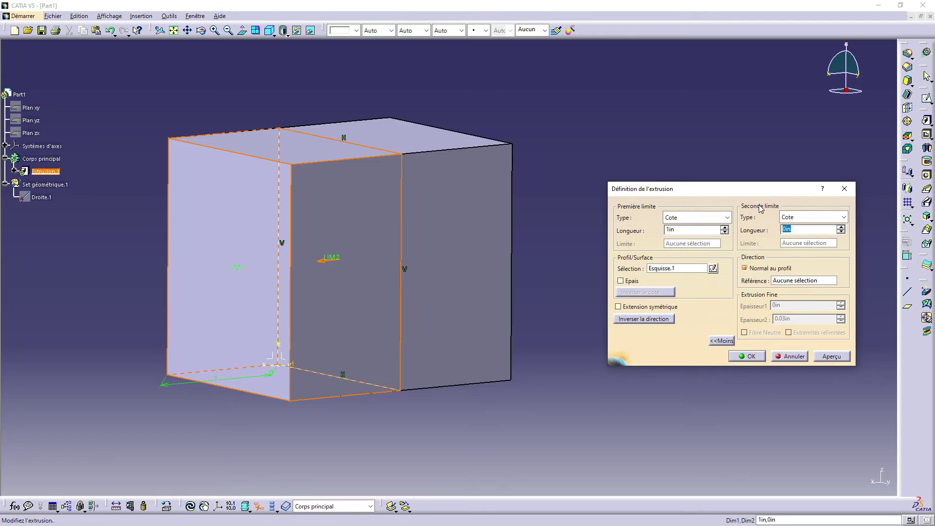
middle_click_drag(372, 271, 313, 261)
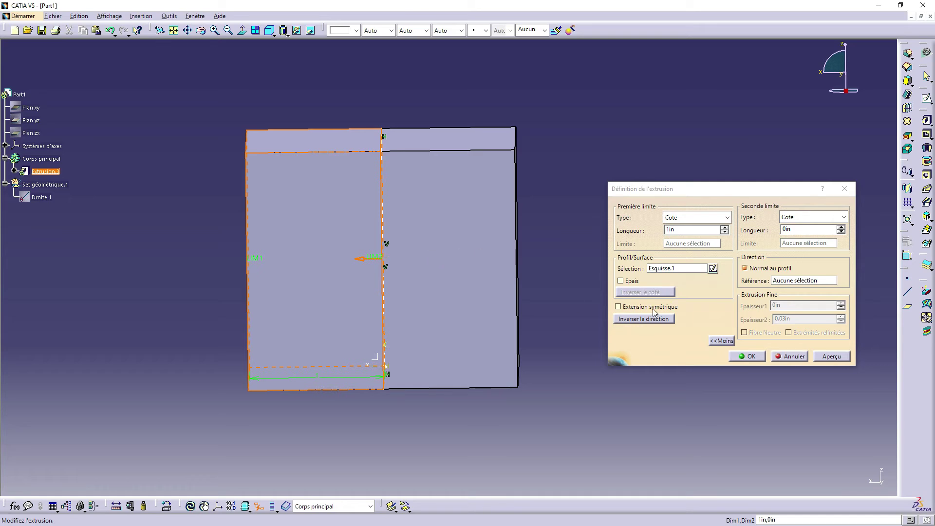
Step: Set the extrusion's second limit to a length of 0.5 in and preview the solid
double_click(690, 230)
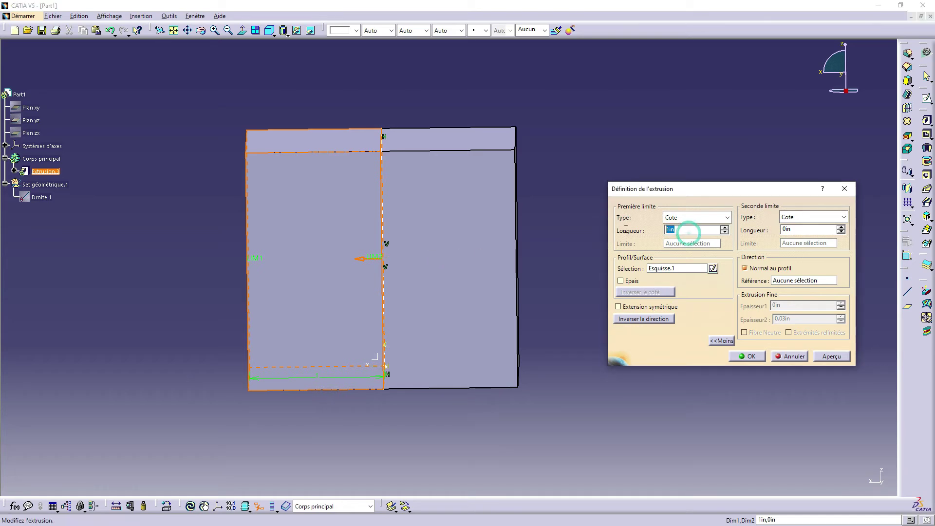
double_click(811, 229)
type(".5")
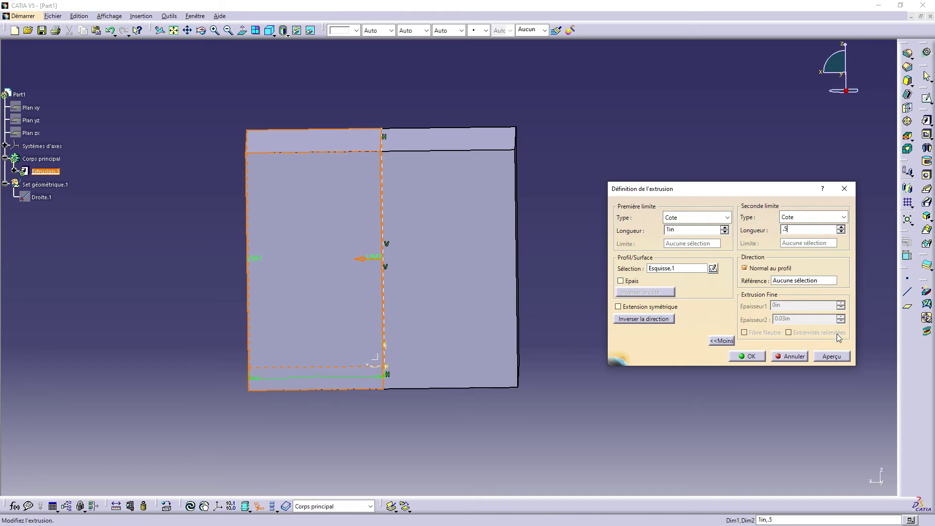
left_click(831, 356)
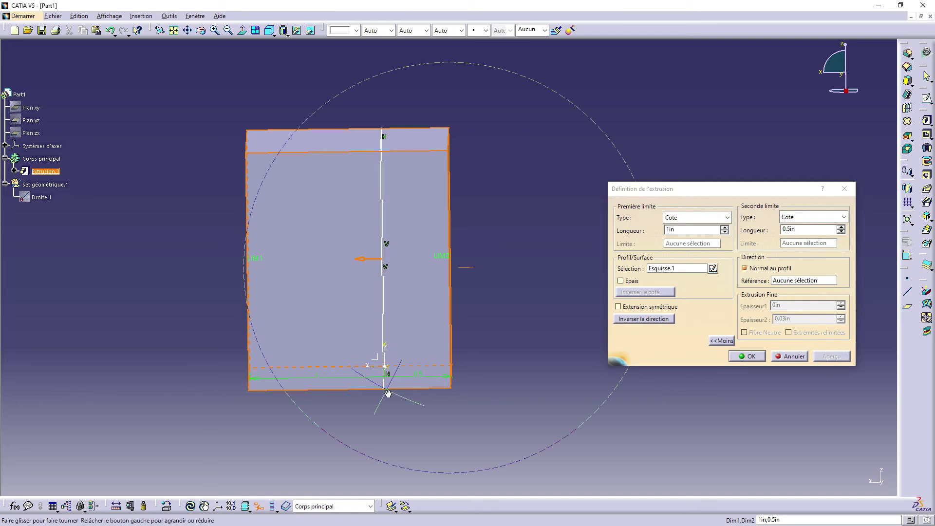
middle_click_drag(387, 385, 445, 330)
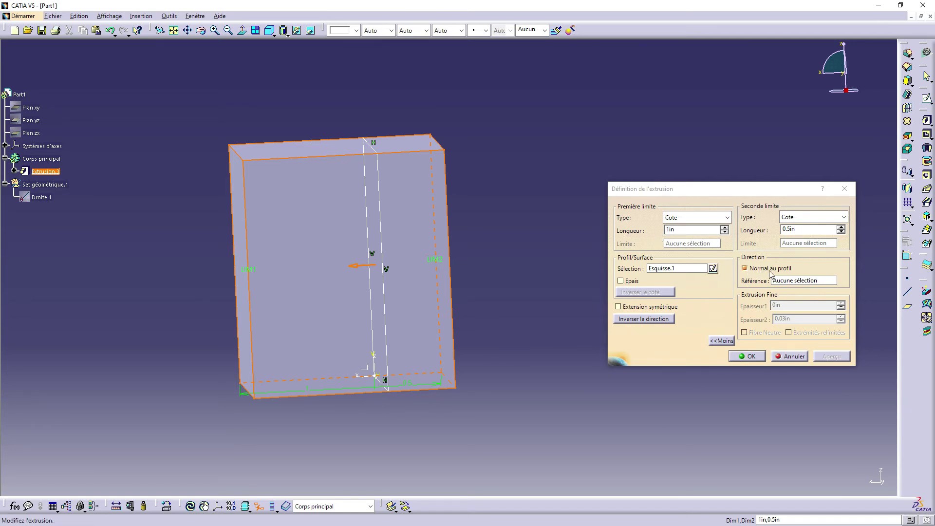
middle_click_drag(393, 379, 387, 365)
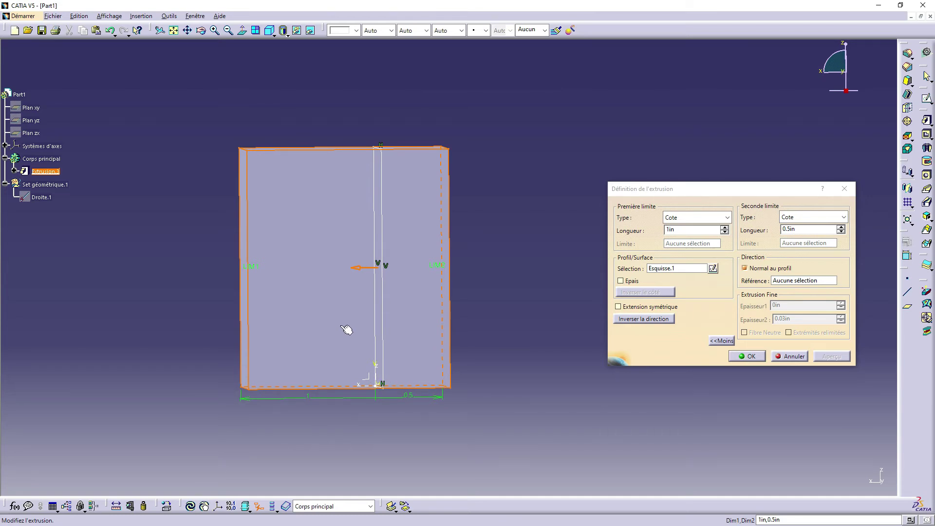
middle_click_drag(365, 323, 461, 296)
middle_click_drag(345, 347, 352, 306)
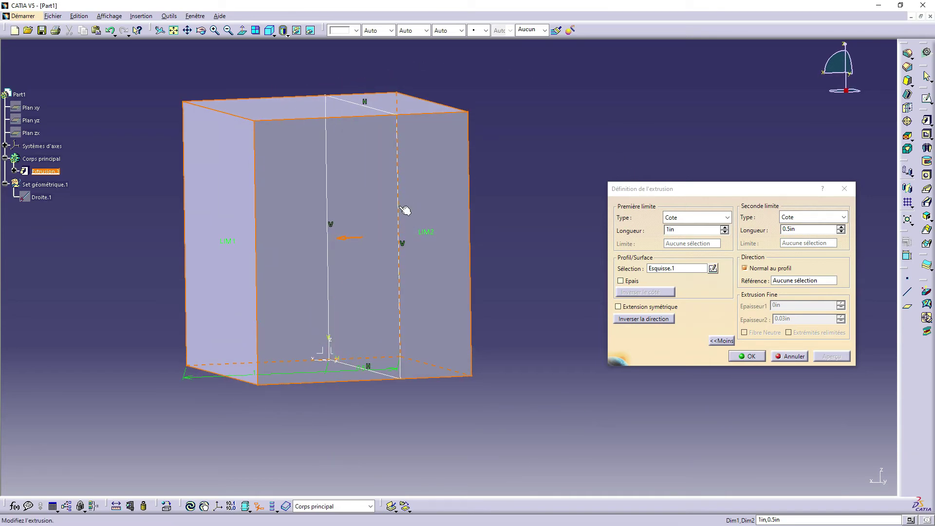
Step: Show the hidden line Droite.1 from the geometrical set
right_click(43, 202)
left_click(55, 241)
middle_click_drag(211, 325, 247, 269)
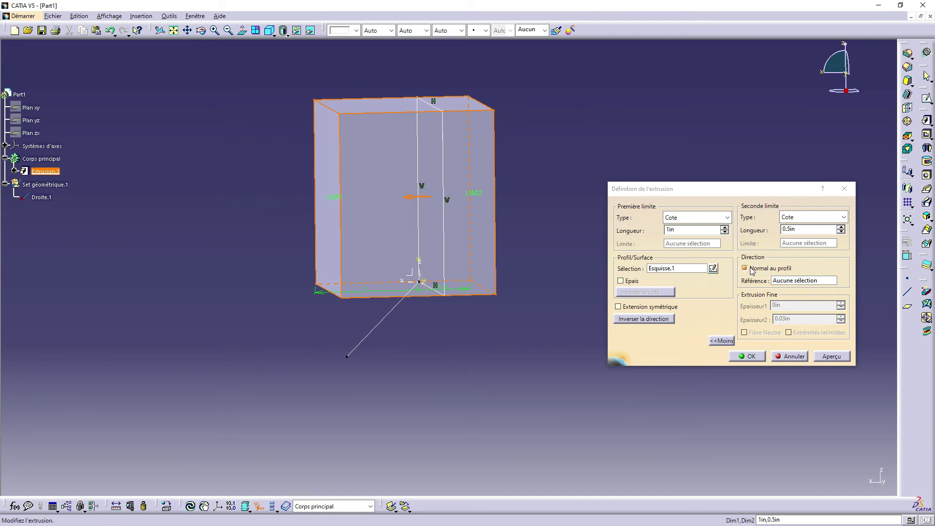
Step: Preview the extrusion with Droite.1 as its direction reference, and restore the direction normal to the profile
left_click(801, 282)
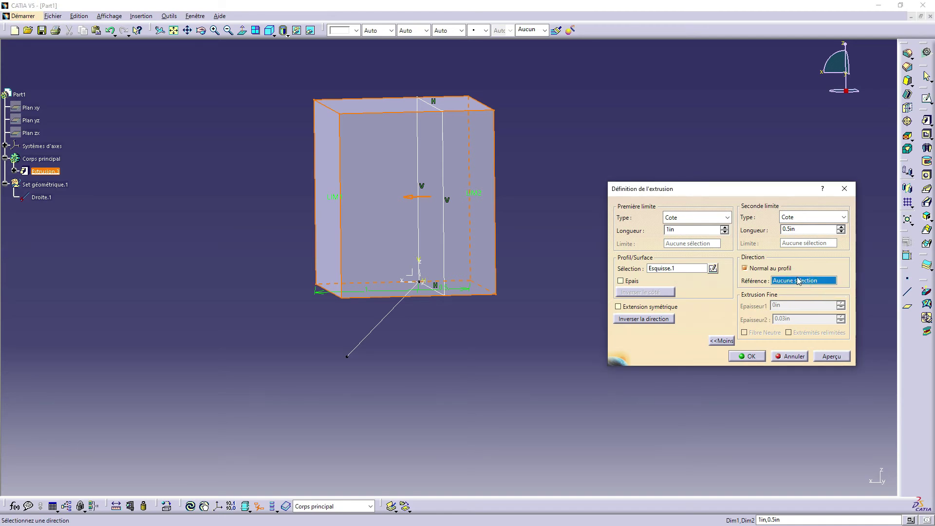
left_click(382, 323)
left_click(833, 357)
middle_click_drag(488, 314, 474, 244)
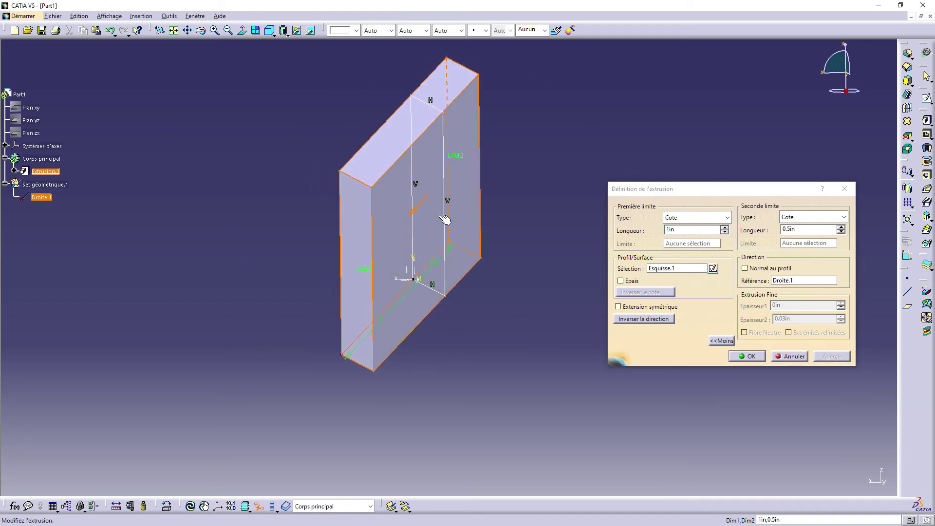
middle_click_drag(440, 308, 451, 305)
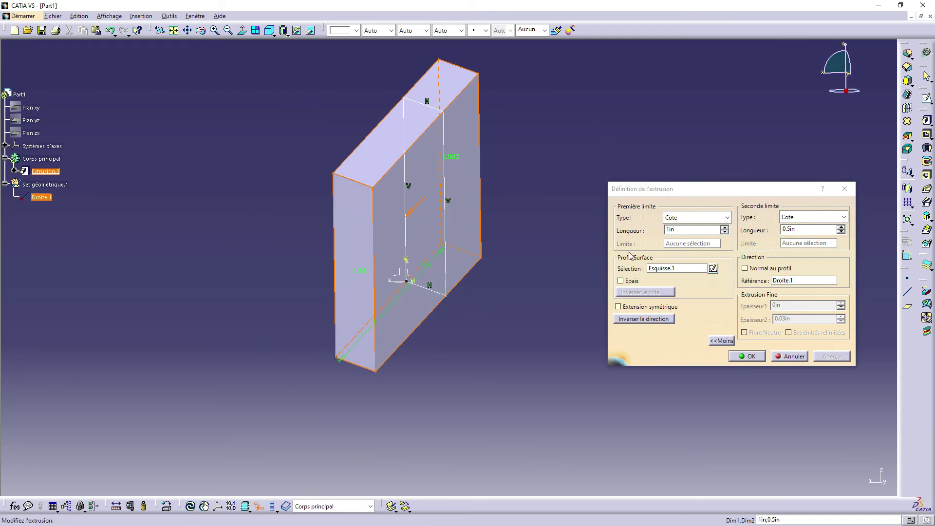
left_click(744, 268)
left_click(834, 357)
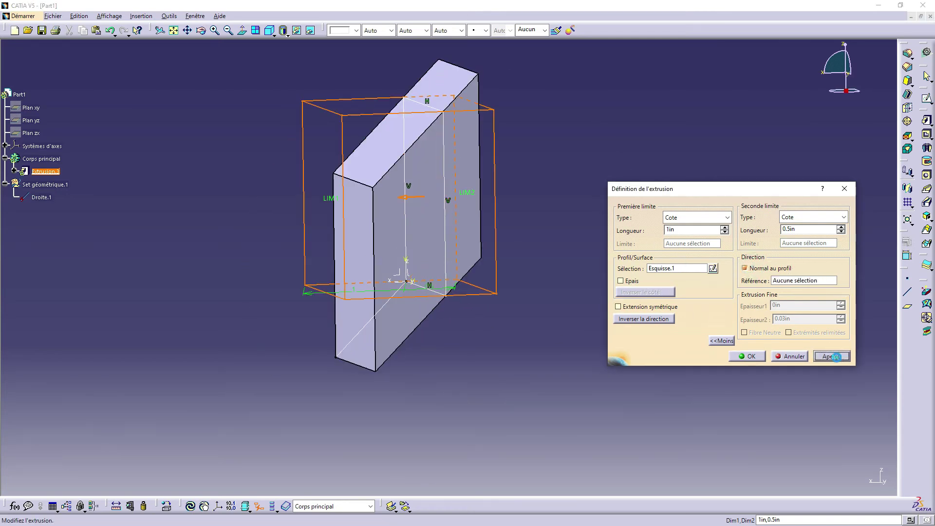
Step: Turn on the thick (Epais) option for the extrusion and preview the thin walls around the sketch profile
left_click(621, 281)
middle_click_drag(434, 233, 449, 273)
left_click(832, 356)
middle_click_drag(408, 181, 388, 180)
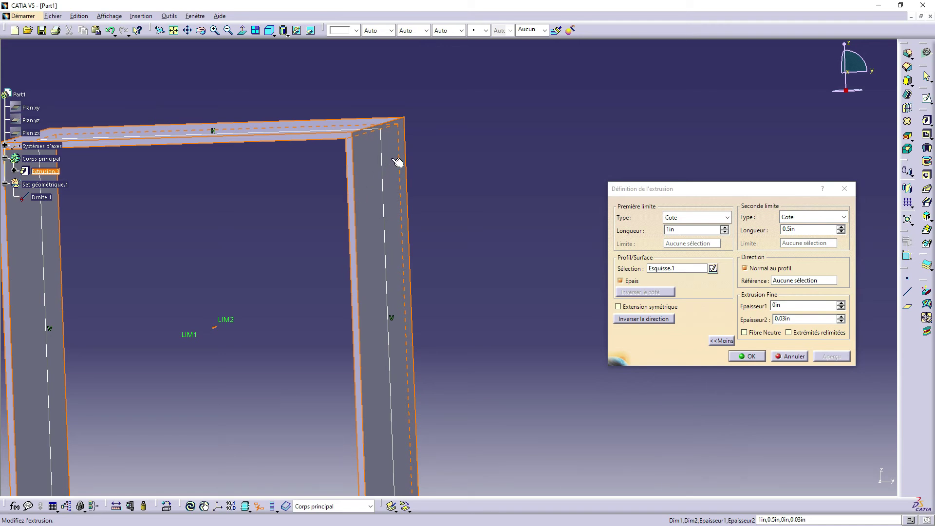
middle_click_drag(334, 179, 348, 163)
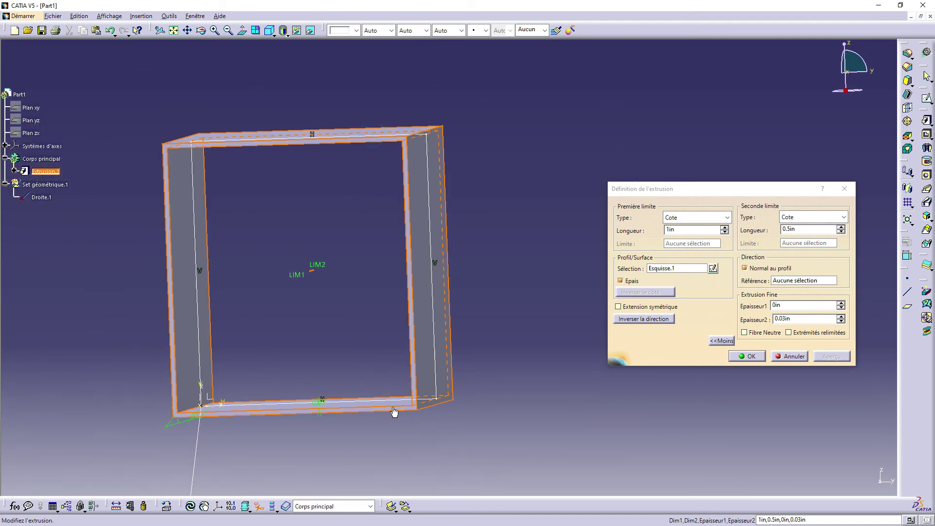
middle_click_drag(444, 227, 284, 266)
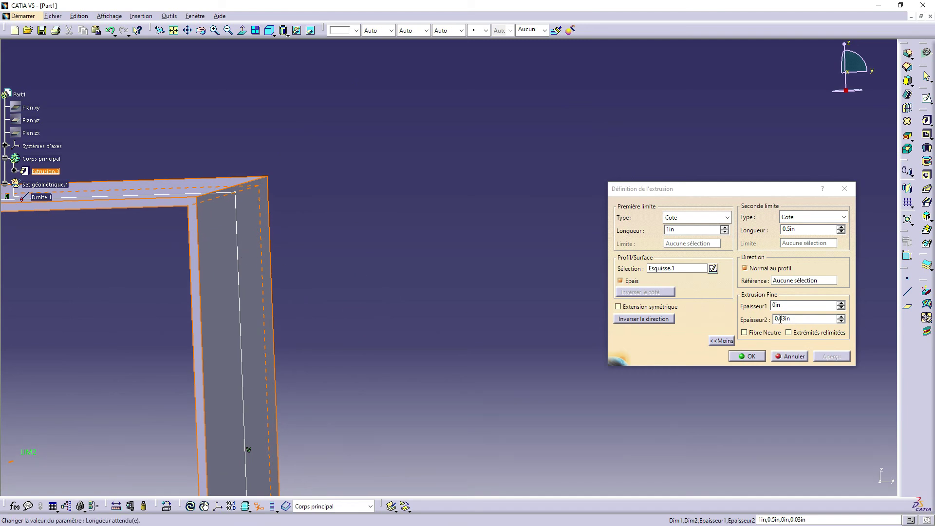
left_click(745, 316)
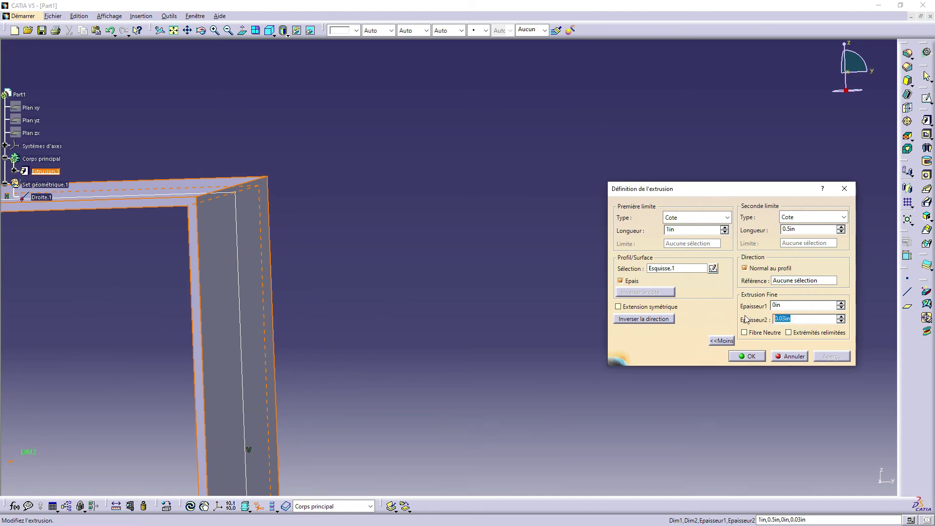
middle_click_drag(184, 271, 276, 246)
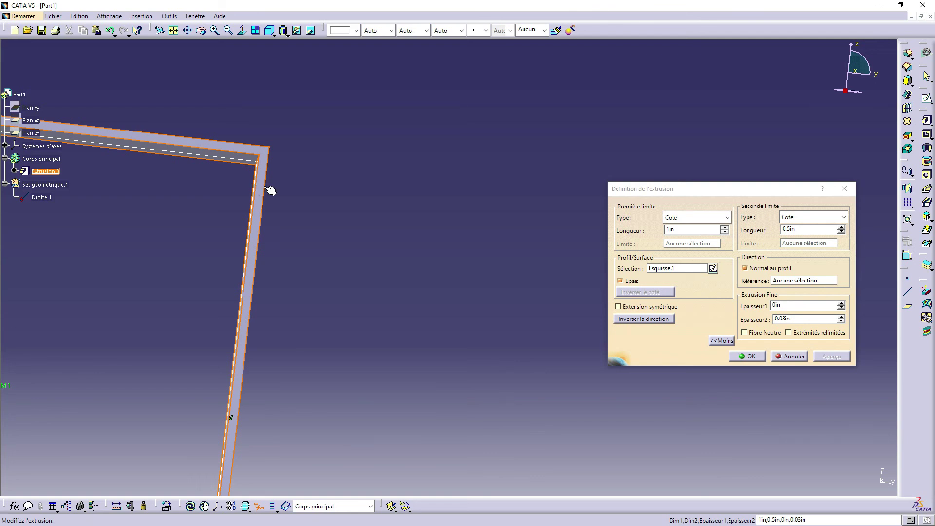
Step: Set the thin extrusion's first thickness (Epaisseur1) to 0.03 in and preview the walls on both sides of the sketch profile
double_click(793, 305)
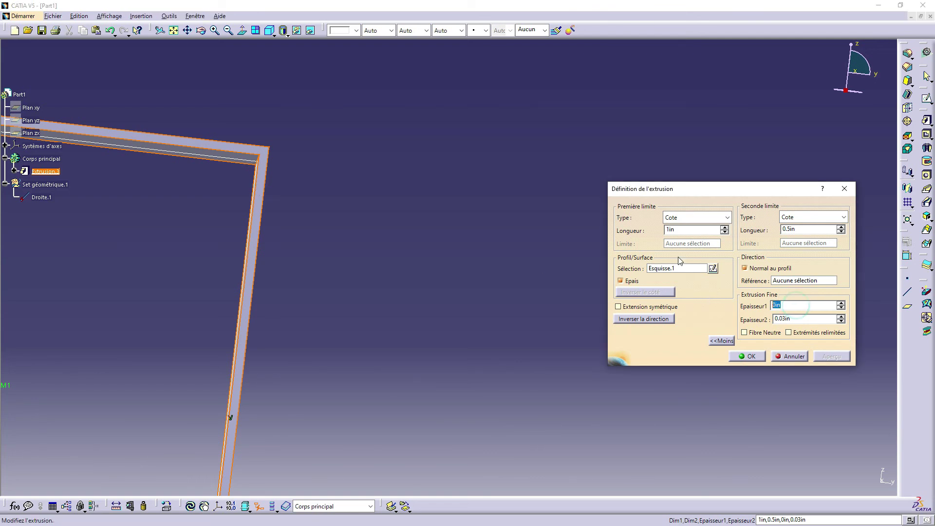
type(".03")
key("Tab")
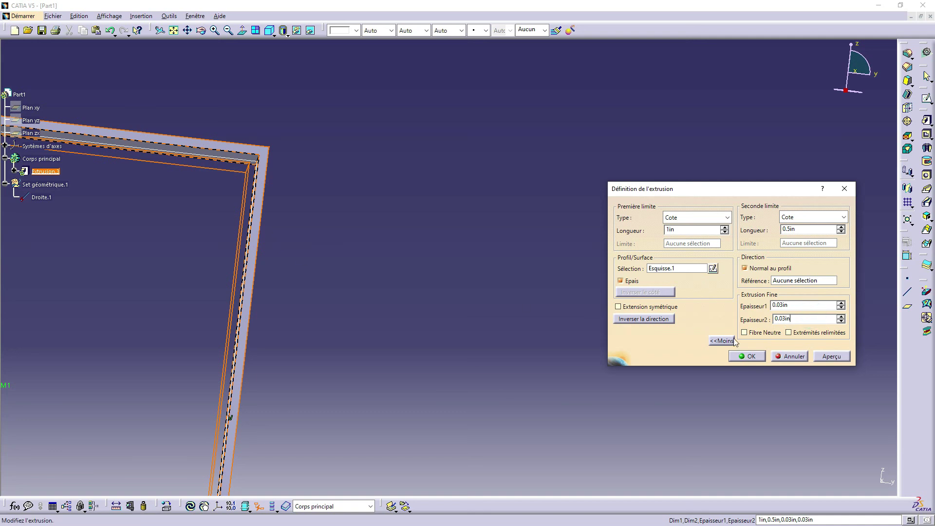
left_click(826, 354)
middle_click_drag(256, 169, 252, 188)
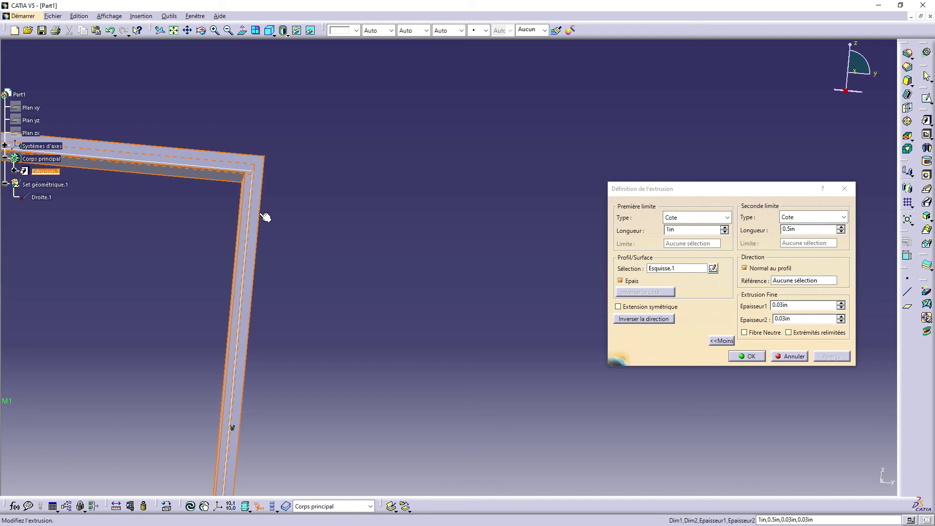
Step: Turn on the neutral fiber (Fibre Neutre) option for the thin extrusion and preview the wall centred on the sketch profile
left_click(767, 332)
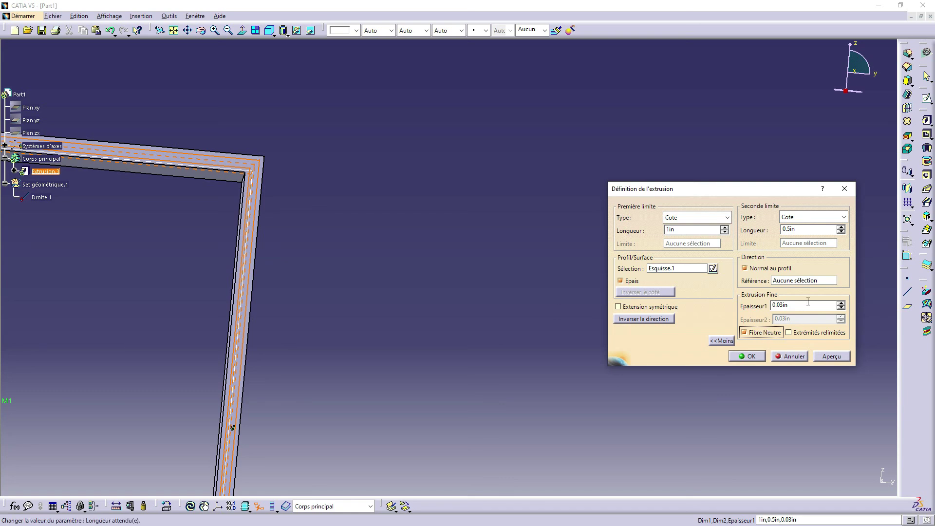
left_click_drag(799, 305, 756, 305)
left_click(834, 357)
middle_click_drag(257, 232, 376, 272)
middle_click(267, 269)
middle_click_drag(274, 276, 296, 287)
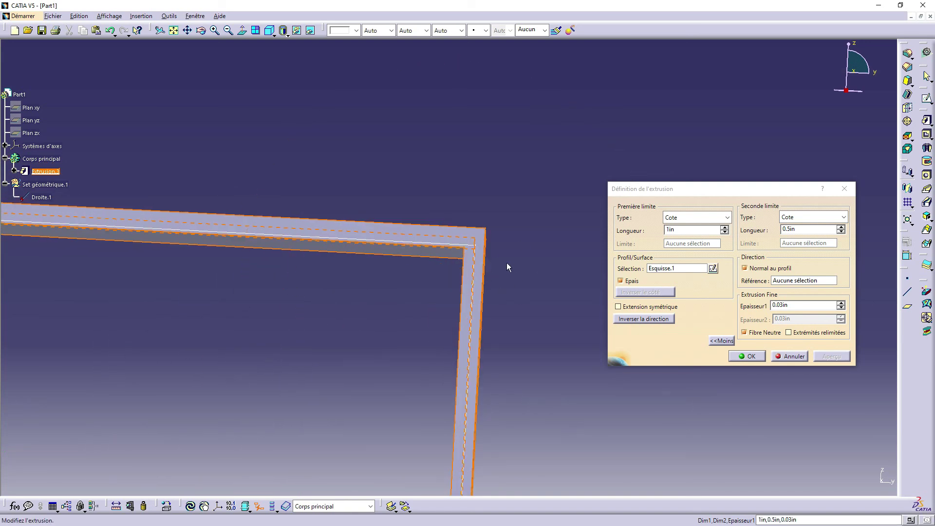
middle_click_drag(463, 221, 390, 419)
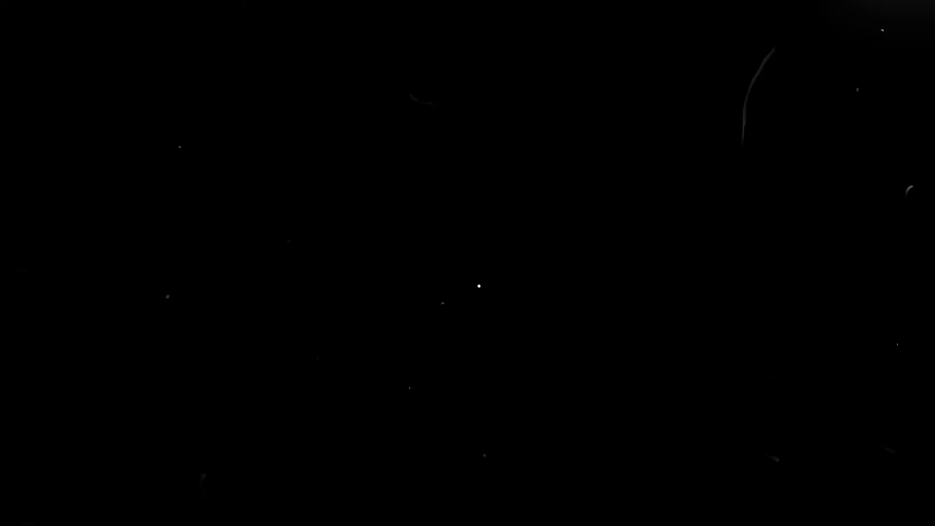